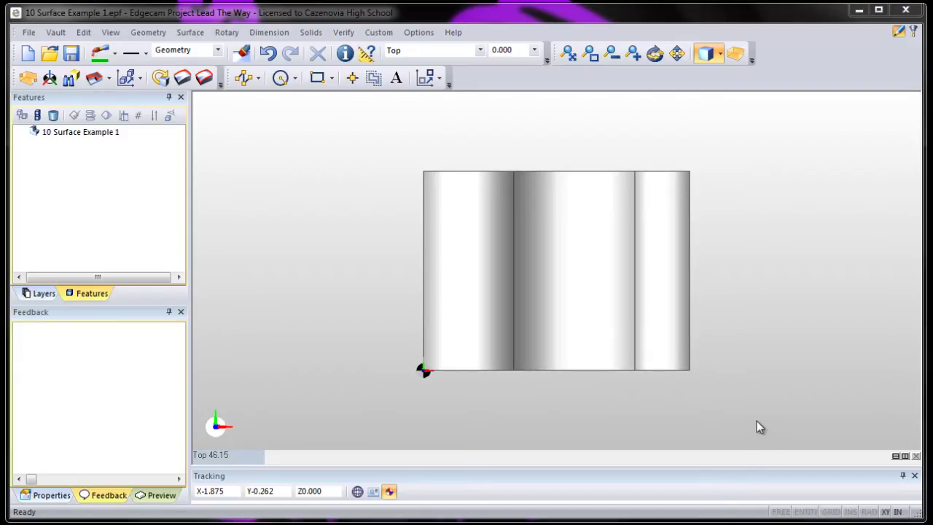
Step: Orbit the part from Top view to an angled view showing its wavy curved top
middle_click_drag(757, 421, 529, 371)
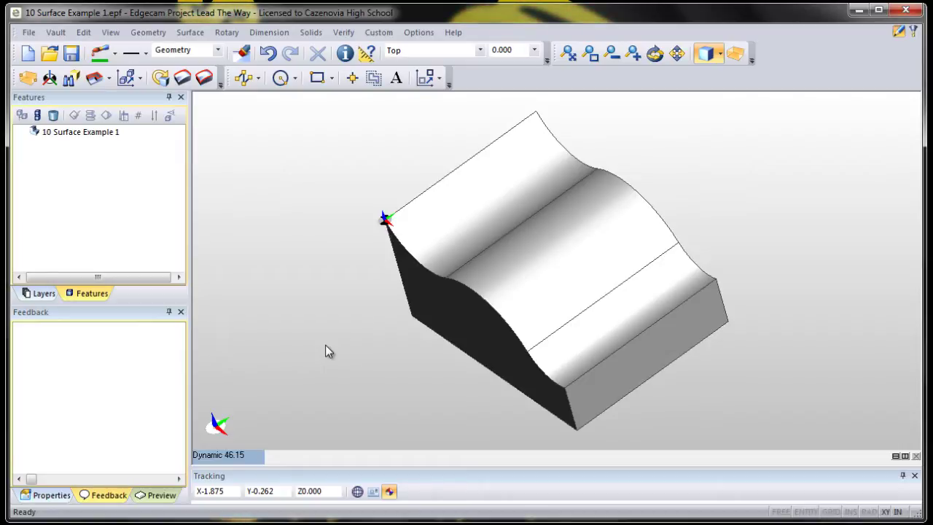
middle_click_drag(377, 343, 430, 326)
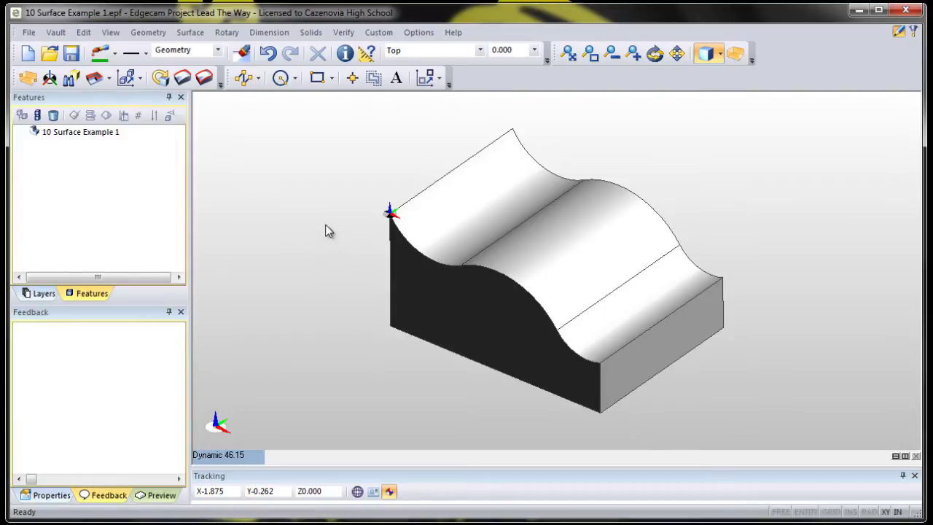
Step: Add an automatic Box stock around the part with zero offsets on all sides
left_click(28, 81)
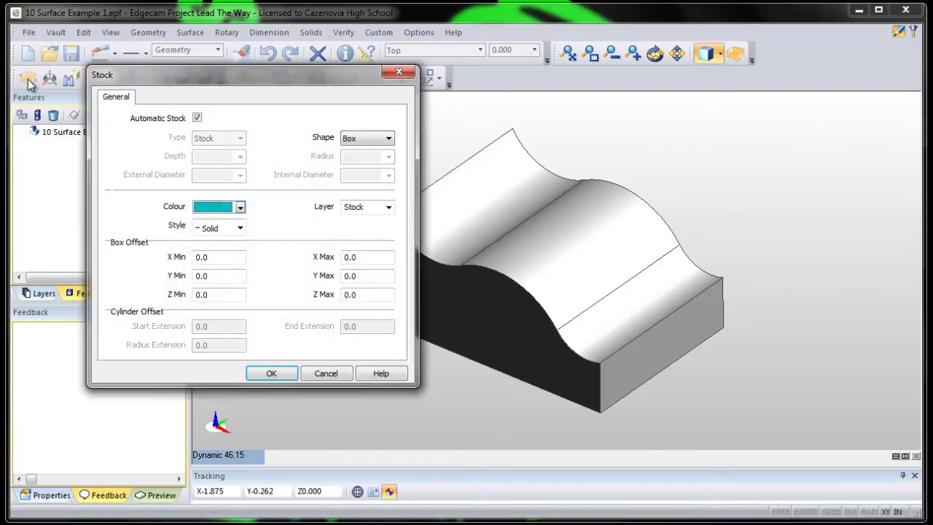
left_click(272, 373)
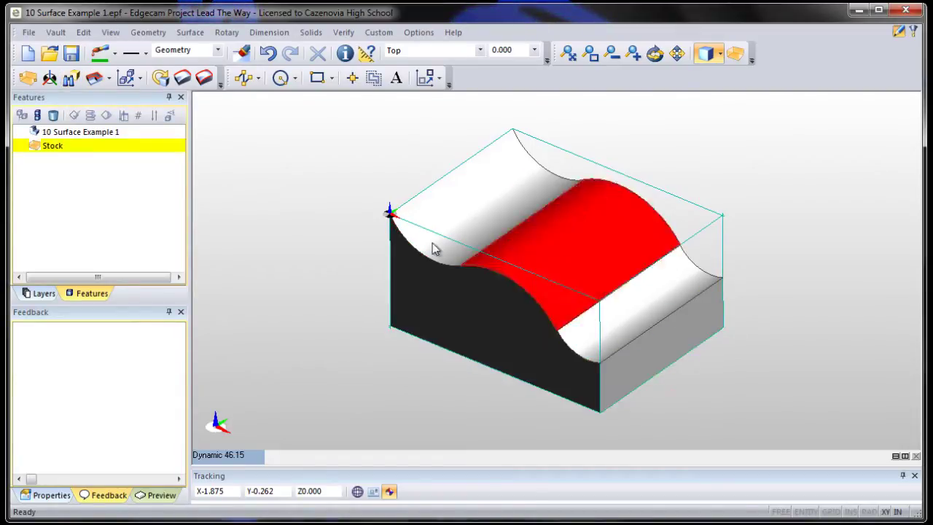
Step: Create Sequence 1 on the intellitek.mcp Mill machine, checking the features list before returning to Instructions
left_click(913, 34)
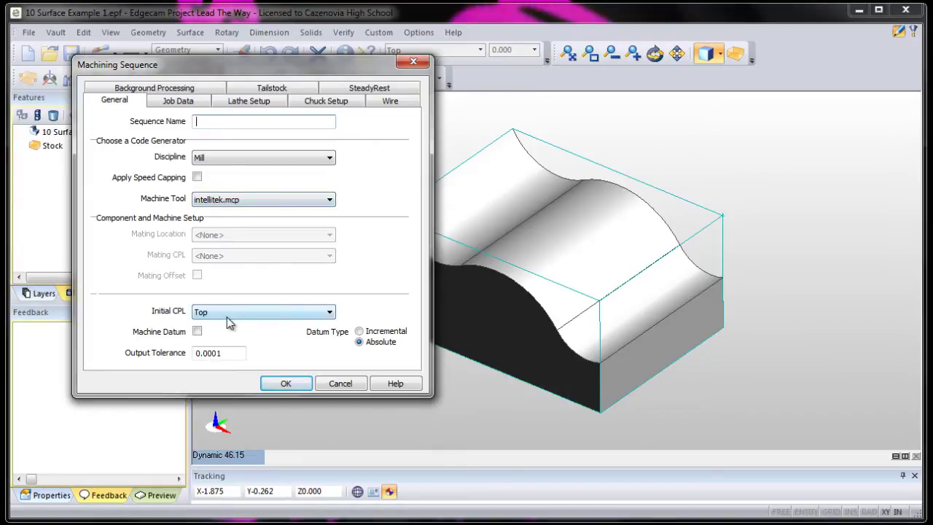
left_click(285, 383)
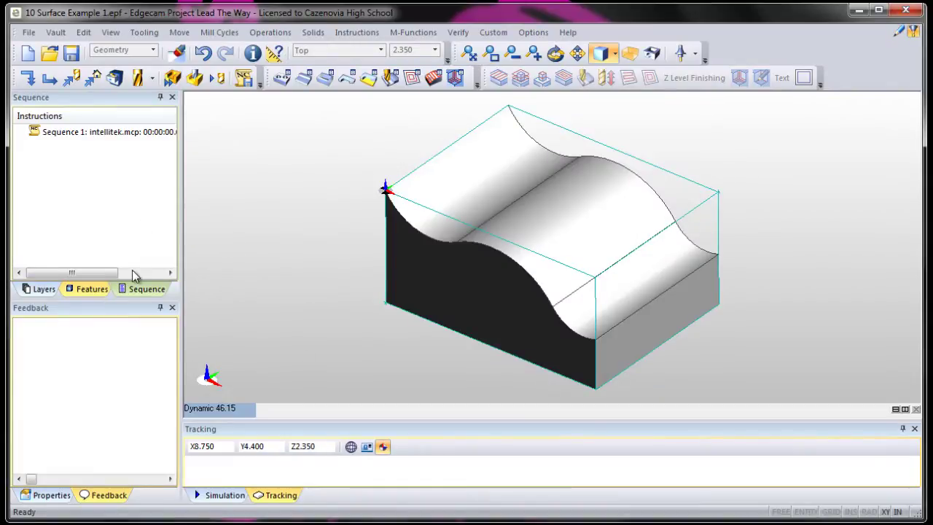
left_click(97, 290)
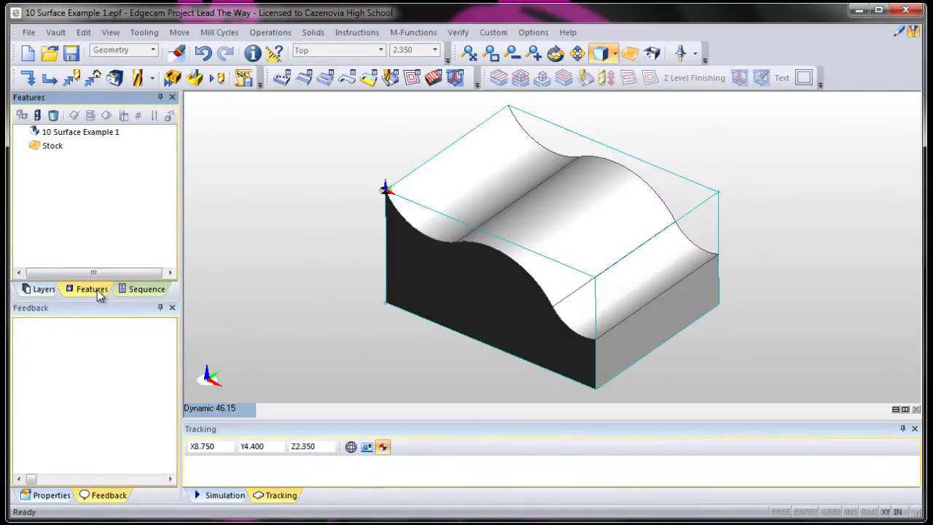
left_click(140, 292)
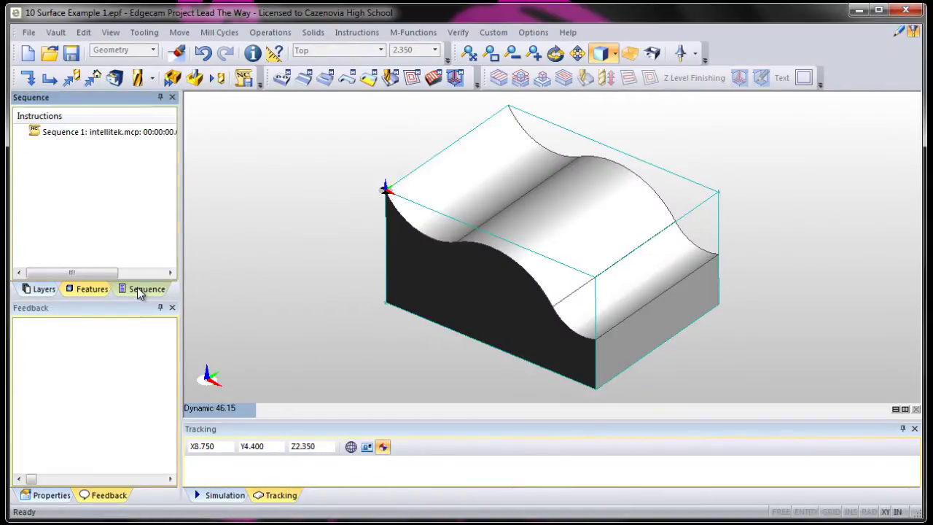
Step: Start a Parallel Lace operation on the curved solid, using two stock top edges as boundary
left_click(433, 78)
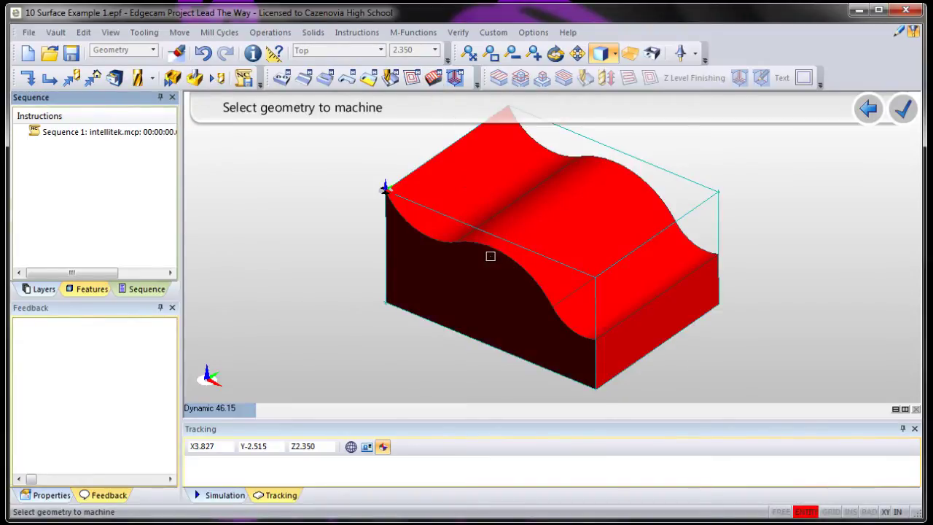
left_click(581, 212)
left_click(902, 109)
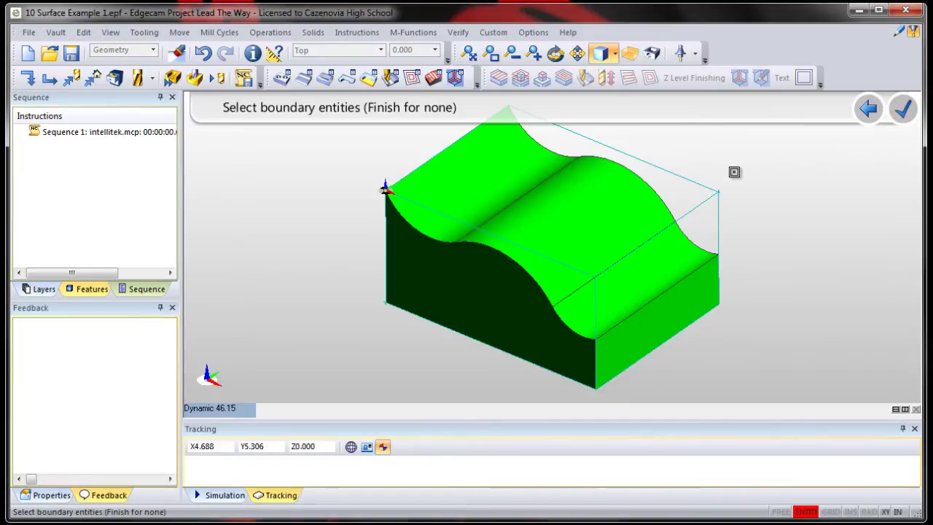
left_click(687, 184)
left_click(681, 220)
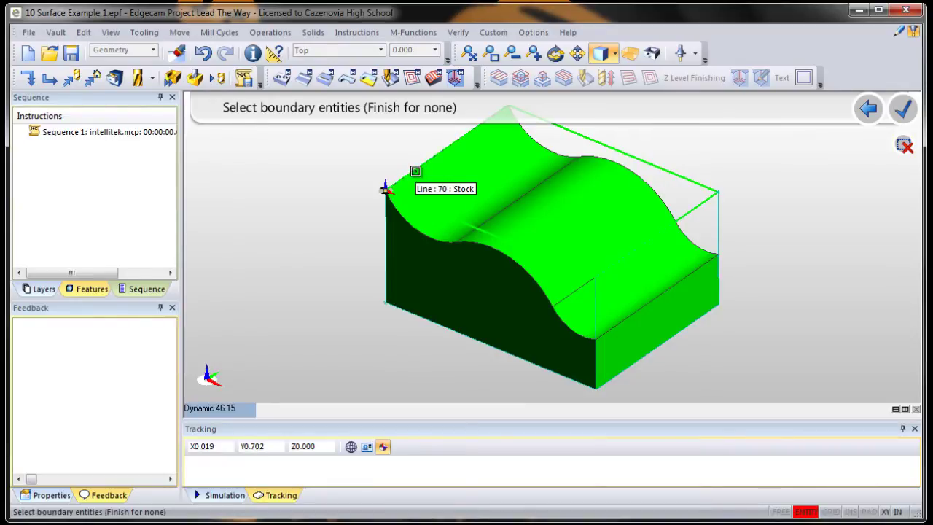
left_click(903, 110)
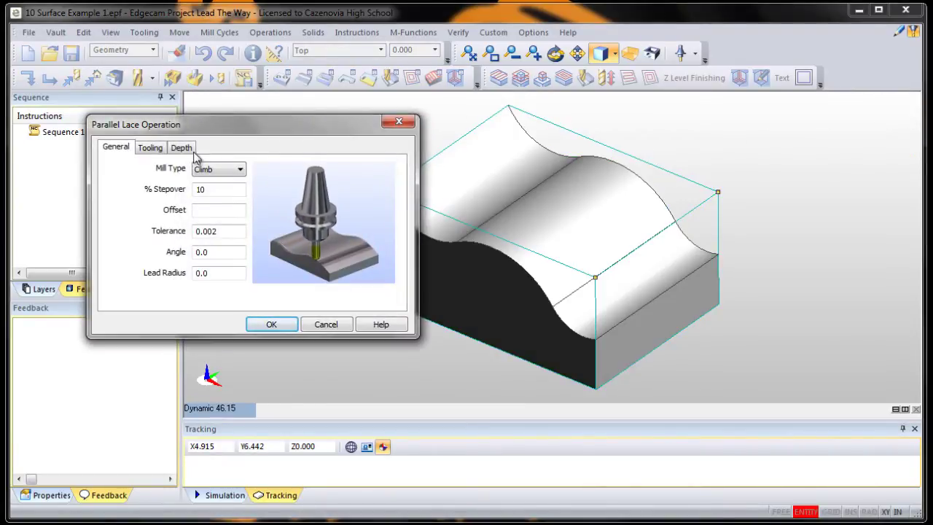
Step: Pick the CIM T04 1/4 Ball End tool from the library and generate the lace toolpath
left_click(155, 149)
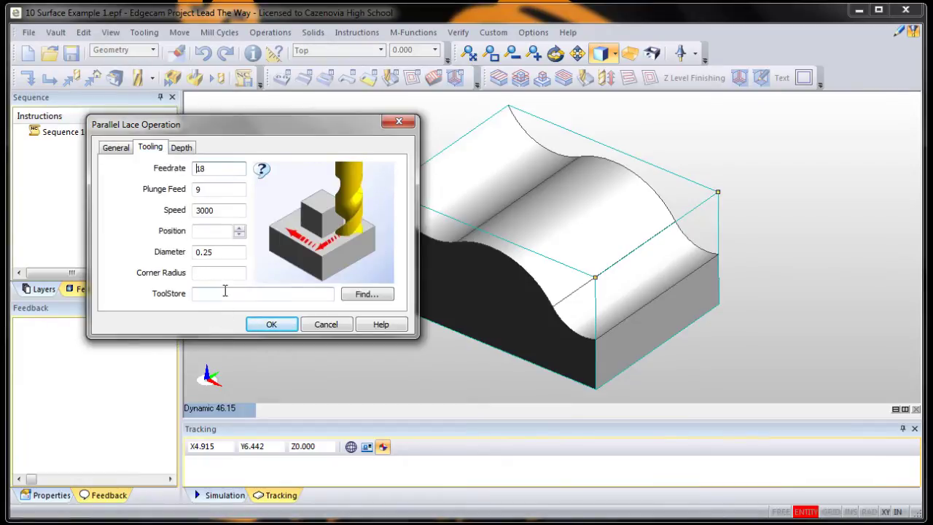
left_click(368, 294)
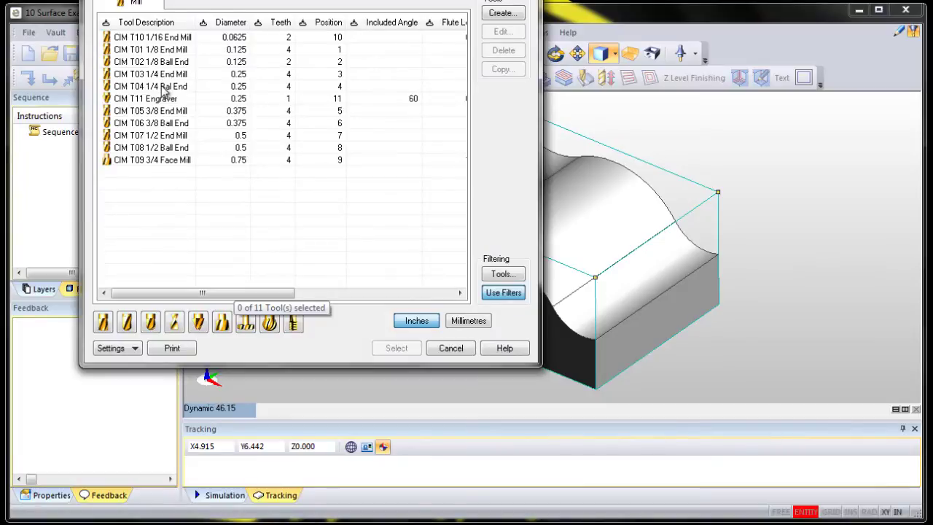
left_click(162, 86)
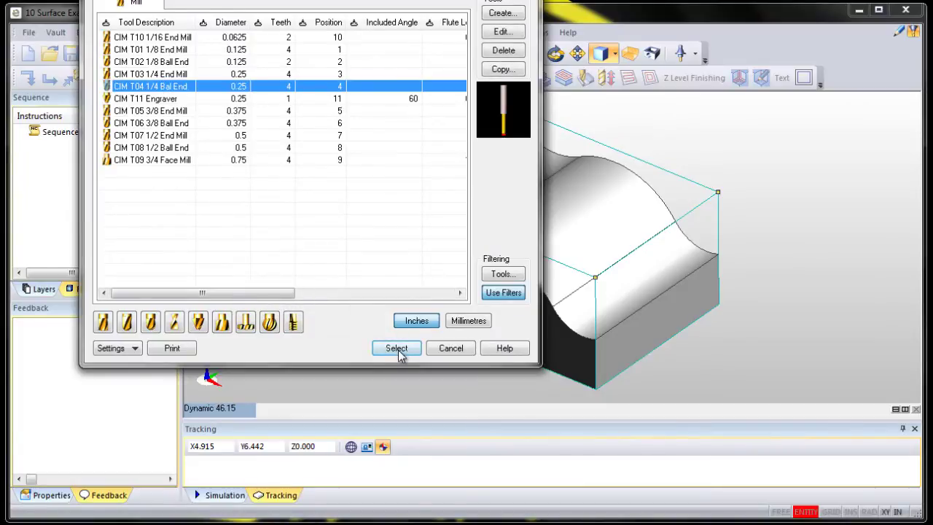
left_click(398, 349)
left_click(287, 324)
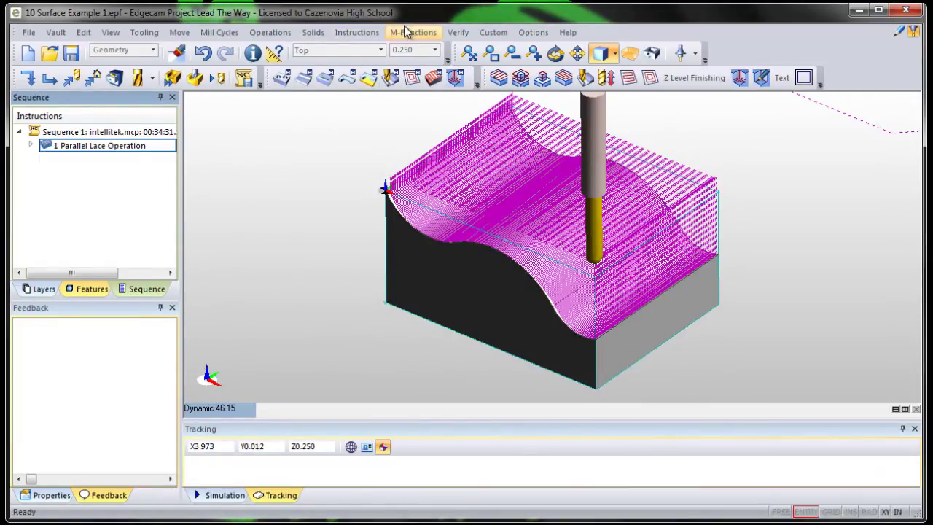
Step: Run Verify > Cycle Time, which reports 34 minutes 31 seconds in the Feedback panel
left_click(454, 33)
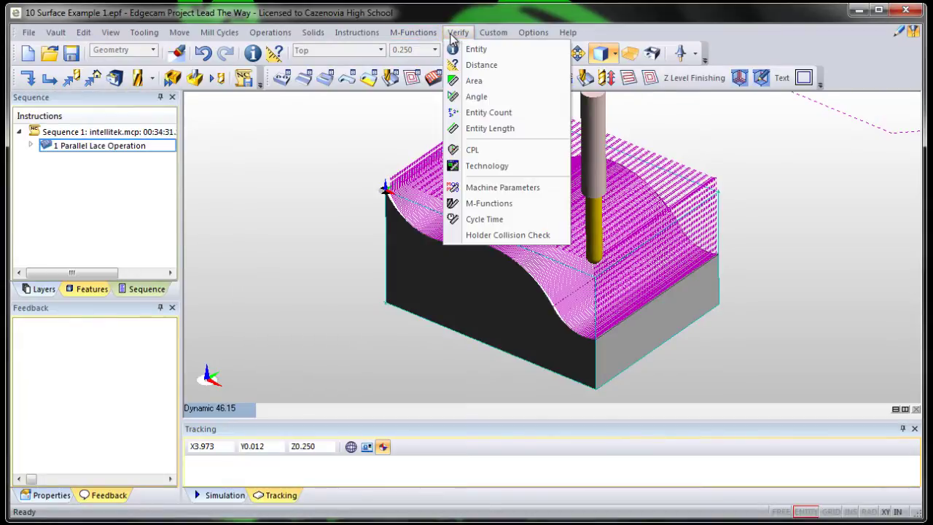
left_click(486, 220)
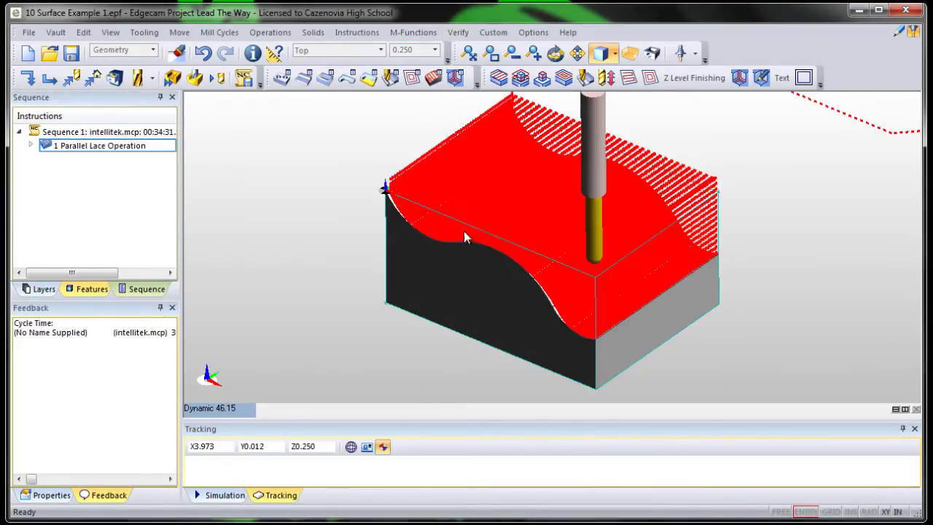
left_click_drag(31, 481, 114, 479)
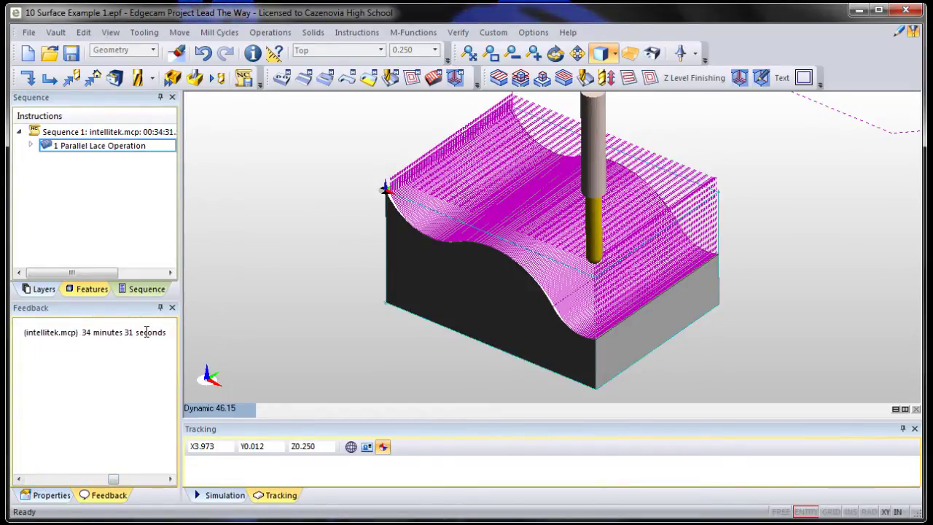
Step: Edit the lace operation to 70% stepover and a 45° angle, regenerating it at 00:04:45
double_click(128, 150)
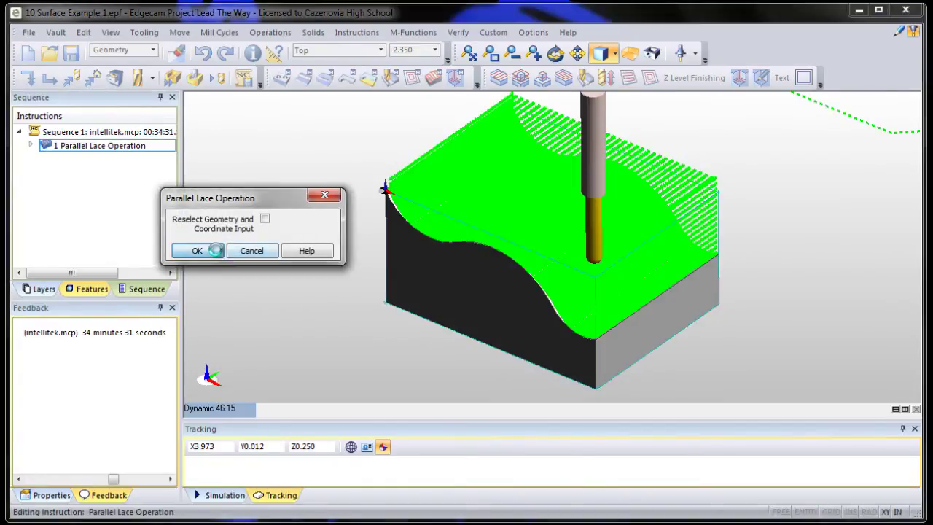
left_click(218, 252)
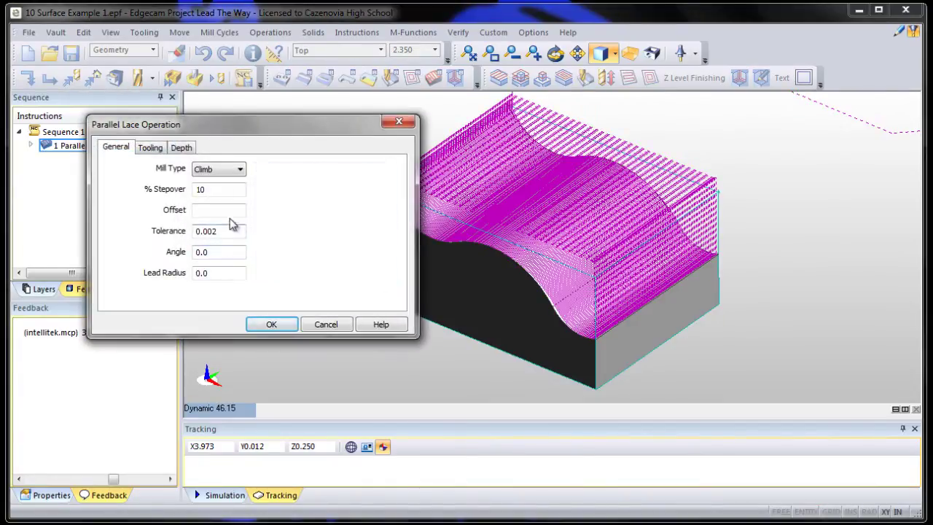
left_click_drag(210, 191, 198, 200)
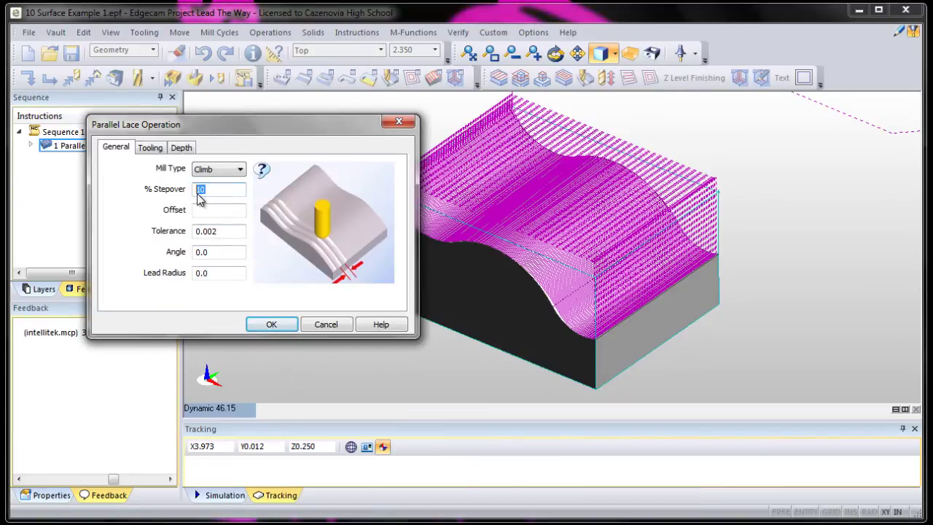
mouse_move(324, 245)
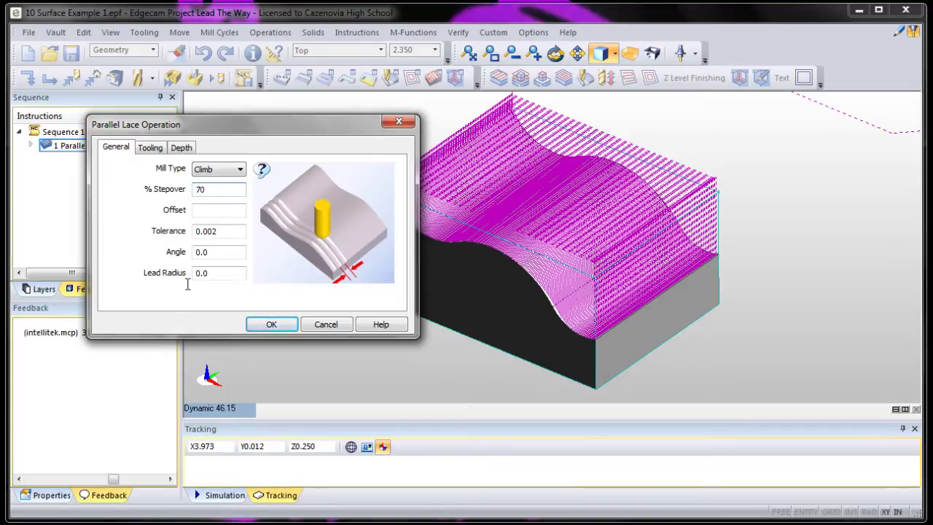
left_click(204, 251)
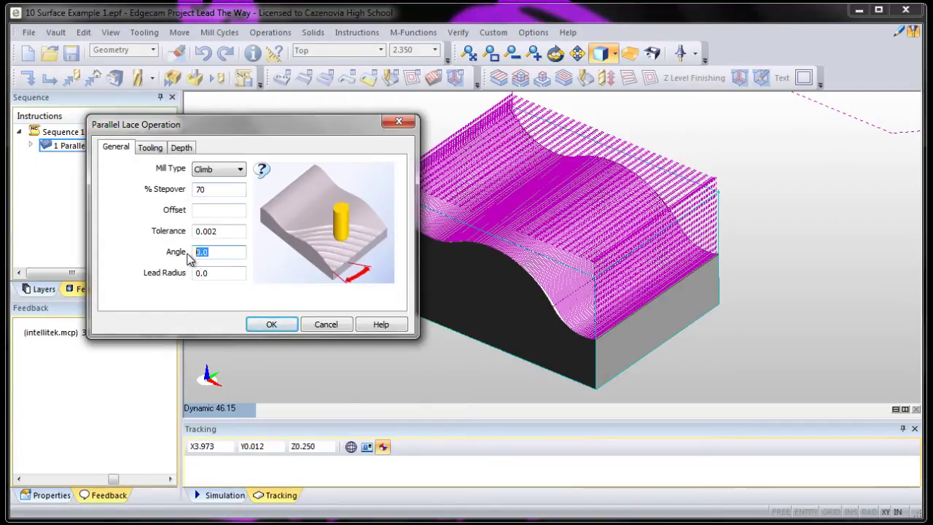
type("45")
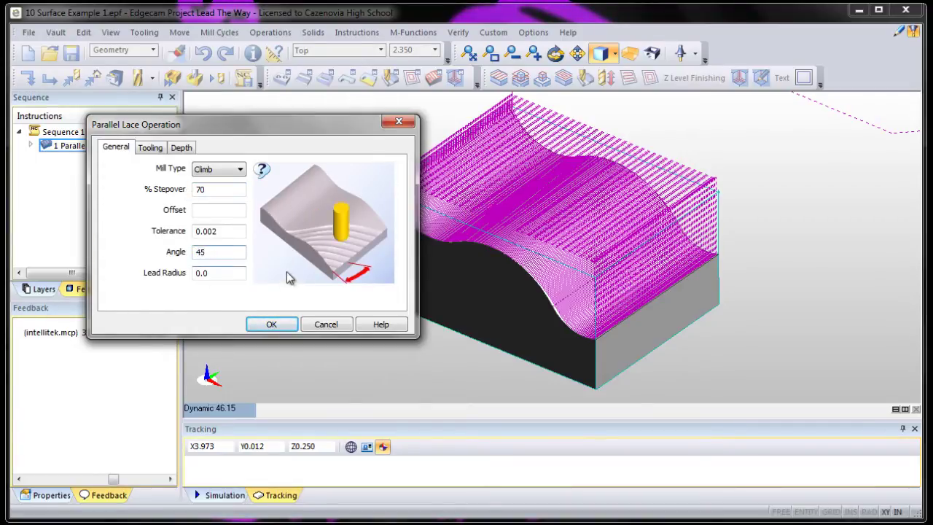
mouse_move(389, 244)
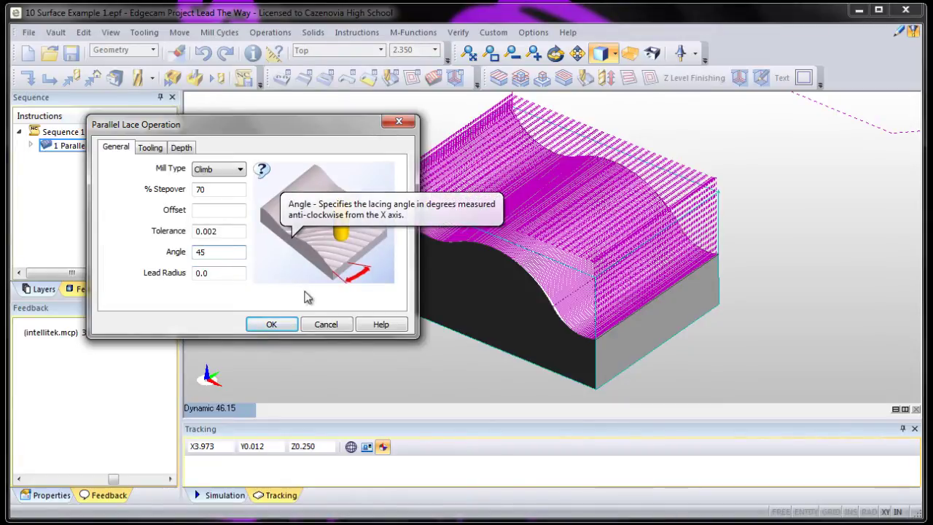
left_click(278, 327)
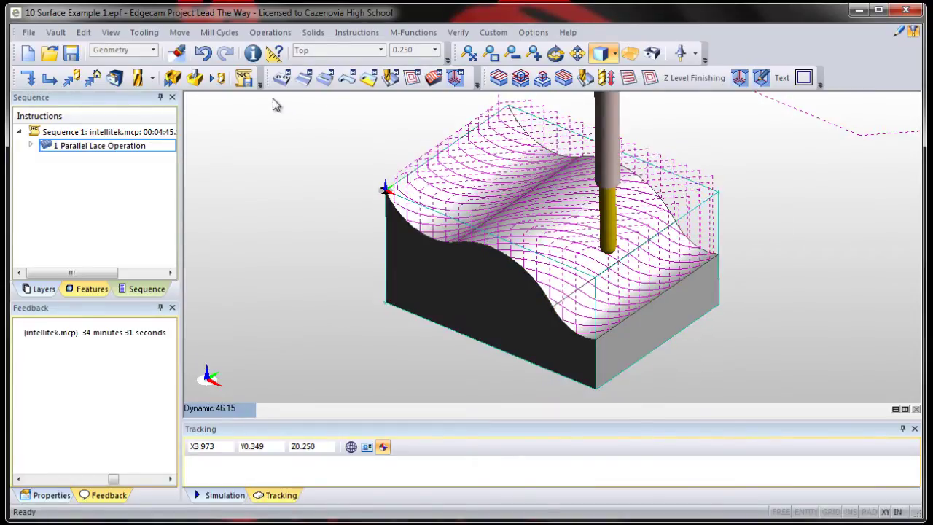
left_click(194, 78)
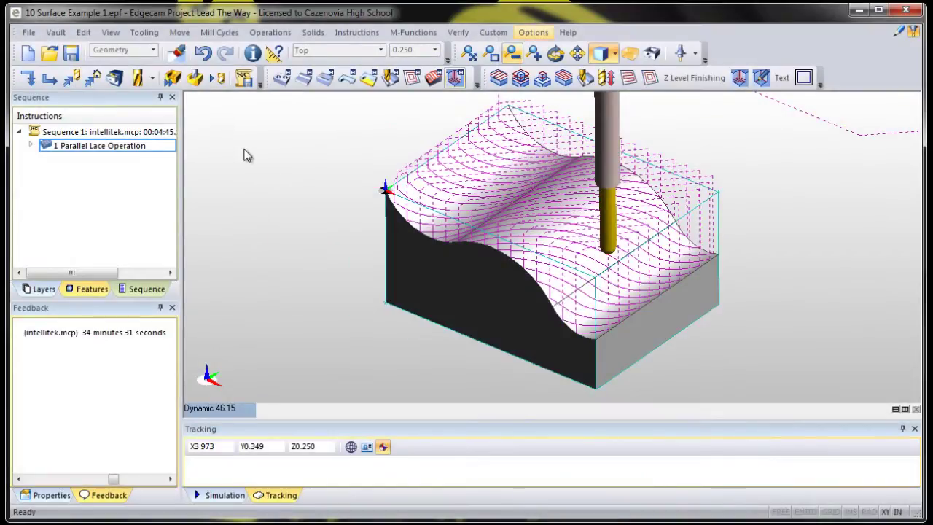
Step: Switch the first lace operation's Mill Type to Optimised, bringing Sequence 1 to 00:04:40
left_click(127, 149)
double_click(128, 154)
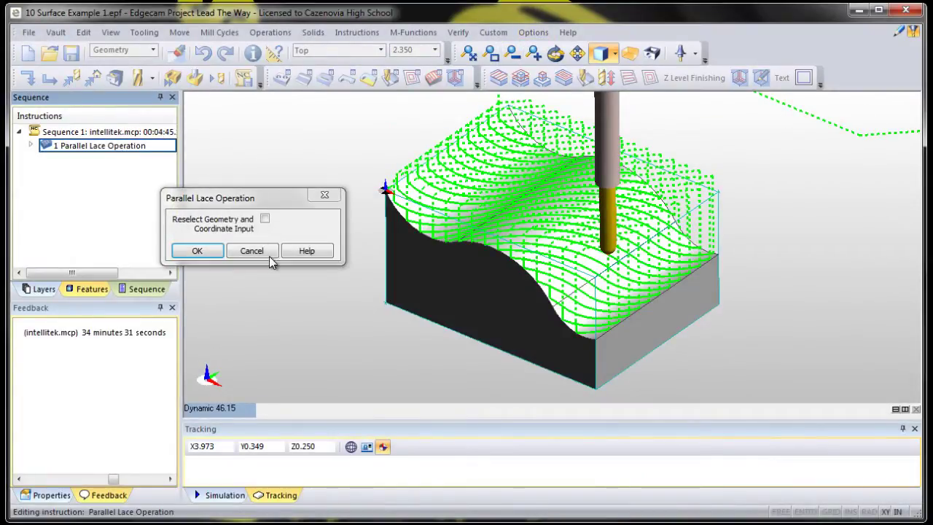
left_click(197, 251)
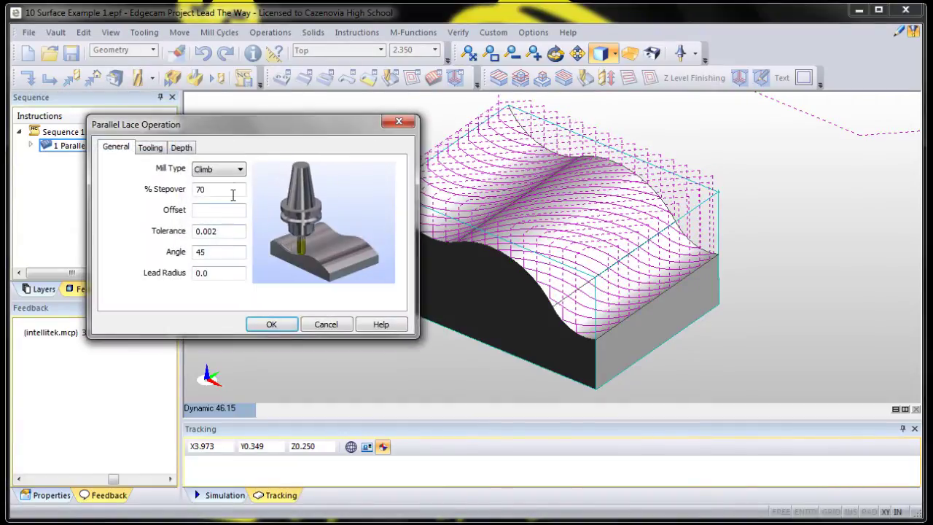
left_click(228, 171)
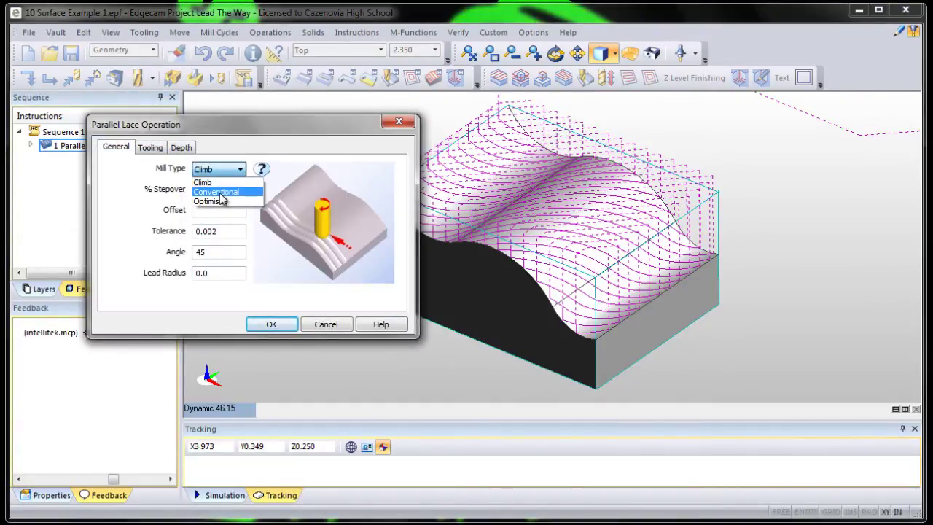
left_click(222, 201)
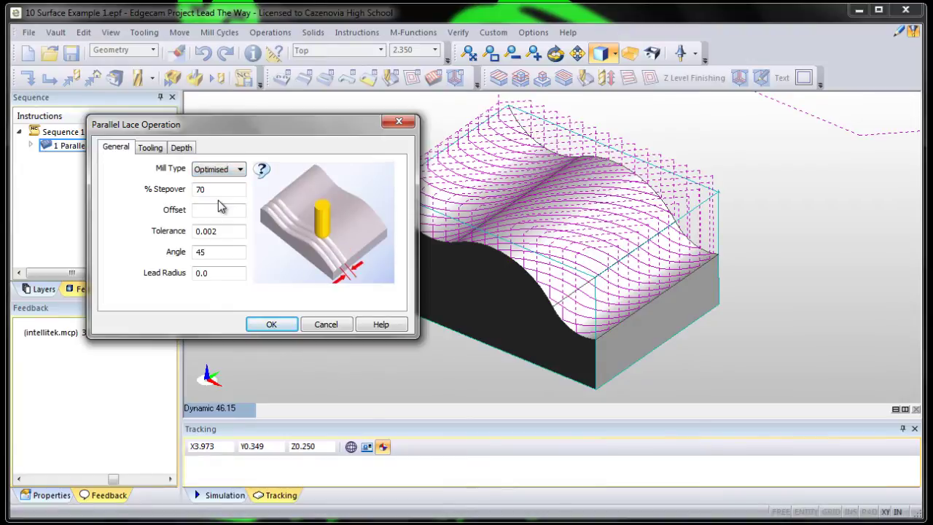
left_click(286, 326)
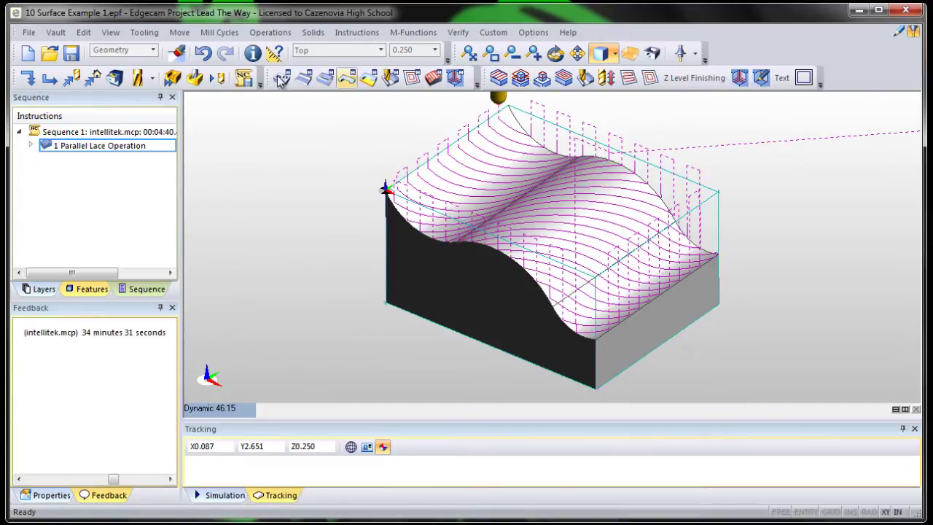
Step: Recalculate the cycle time, now 4 minutes 40 seconds, below the earlier 34:31 result
left_click(458, 34)
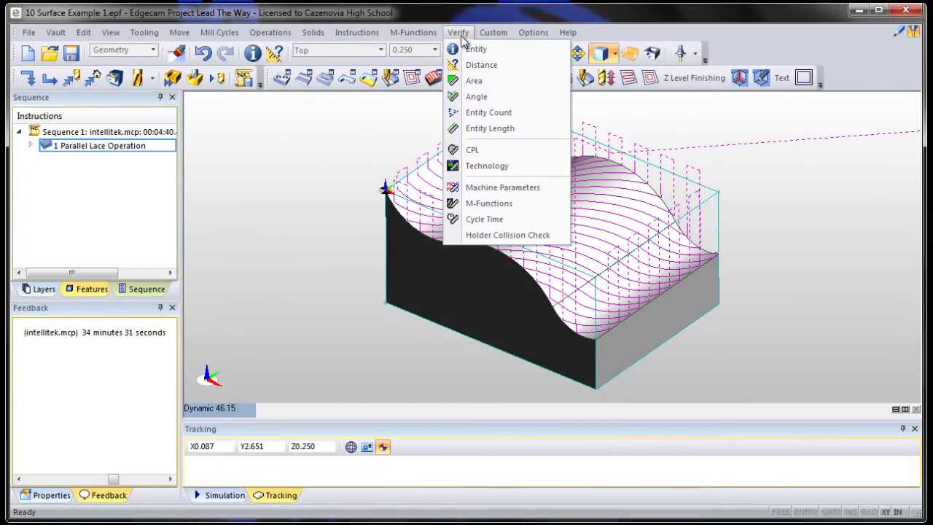
left_click(484, 219)
left_click(113, 481)
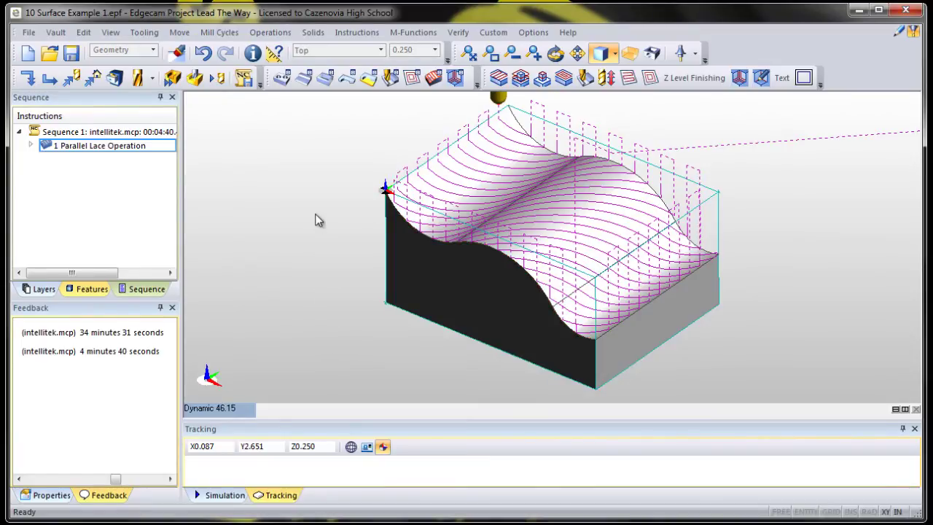
Step: Start a second Parallel Lace on the curved surface, bounded by the stock outline
left_click(433, 78)
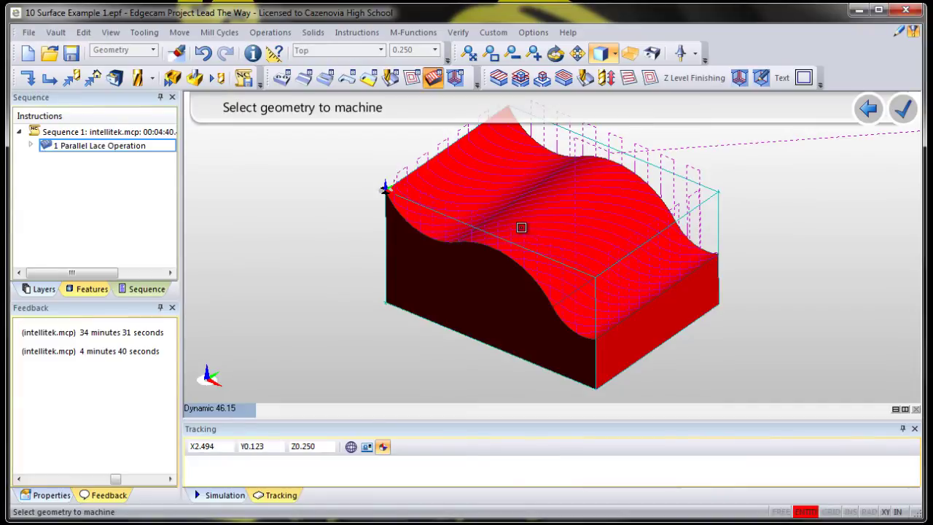
left_click(521, 228)
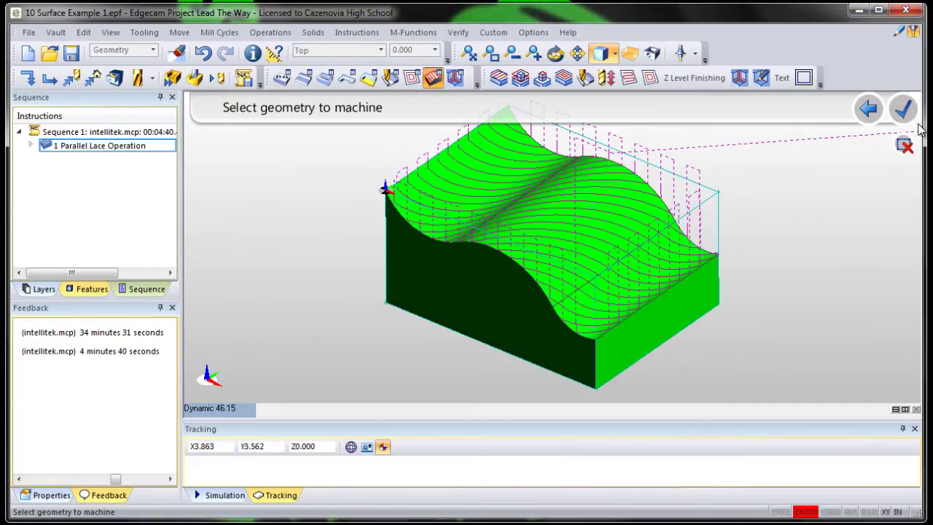
left_click(902, 110)
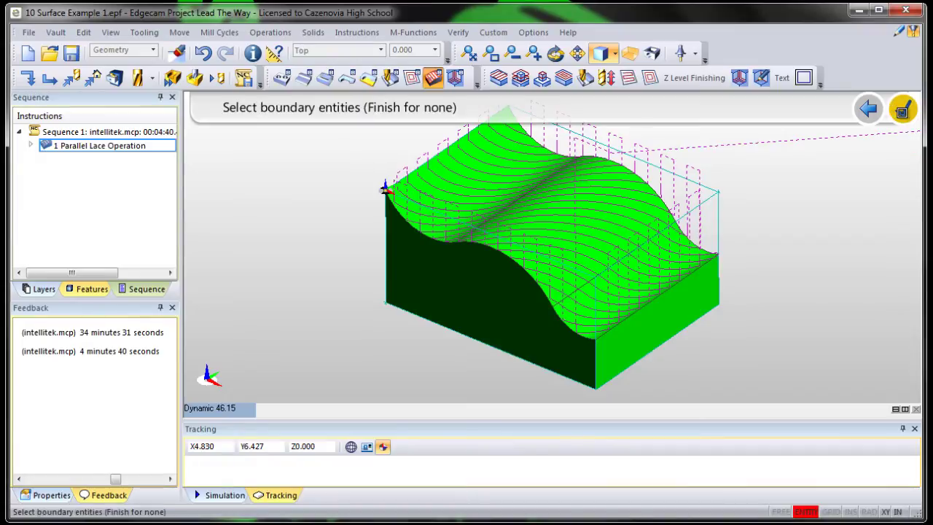
left_click(715, 191)
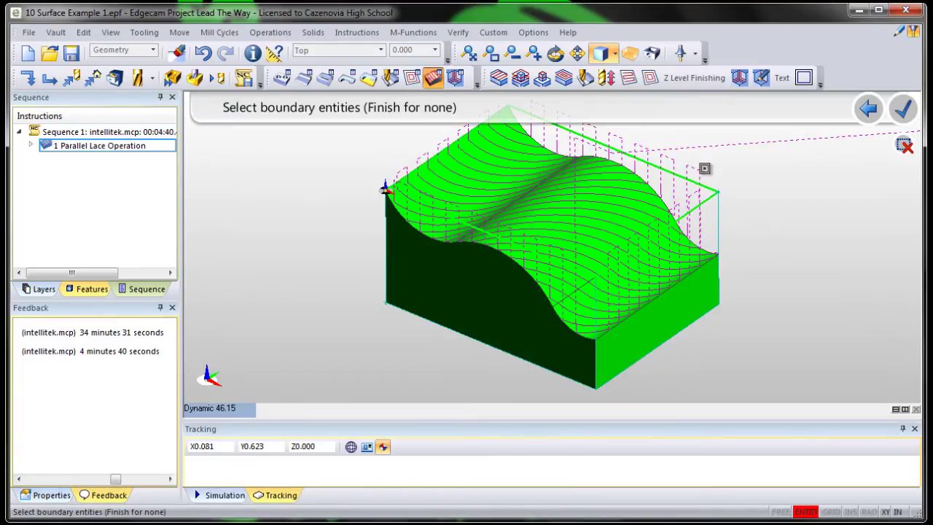
left_click(902, 108)
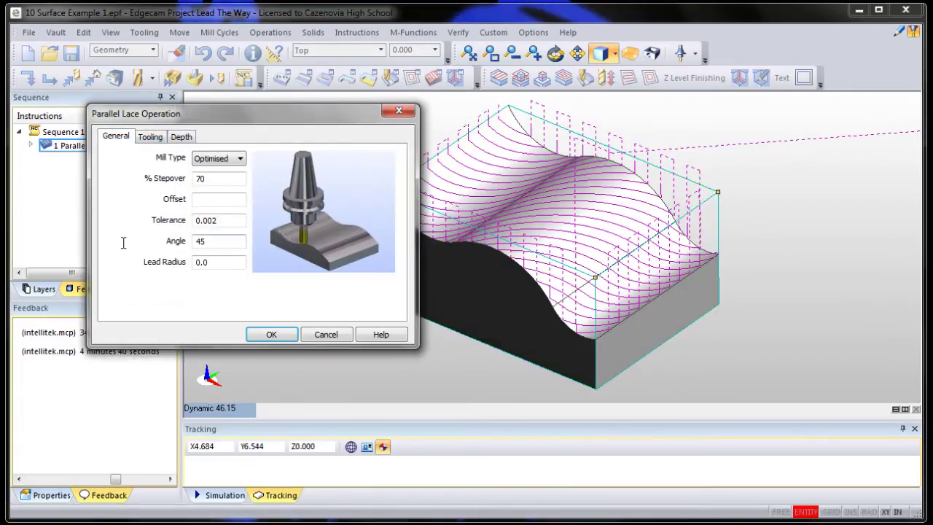
Step: Set the second lace's angle to -45° and tick Use Current Tool
left_click(198, 241)
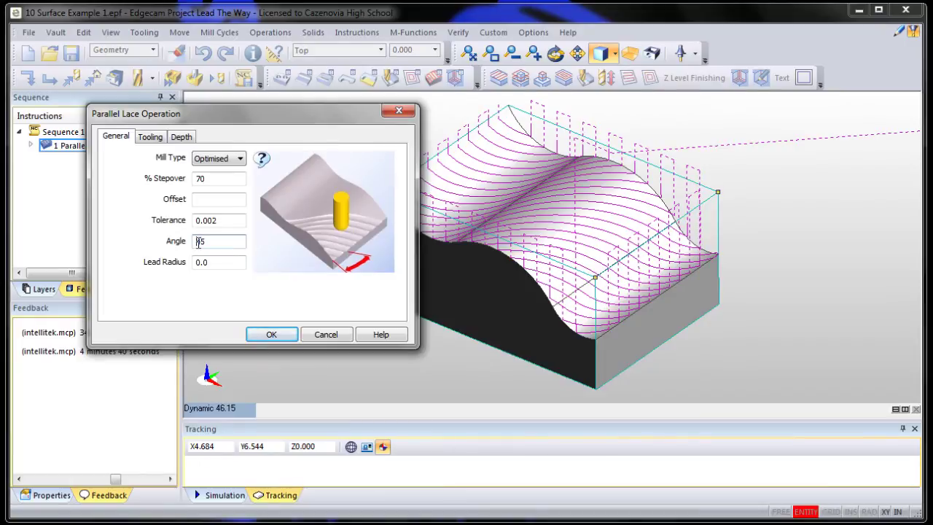
left_click(153, 137)
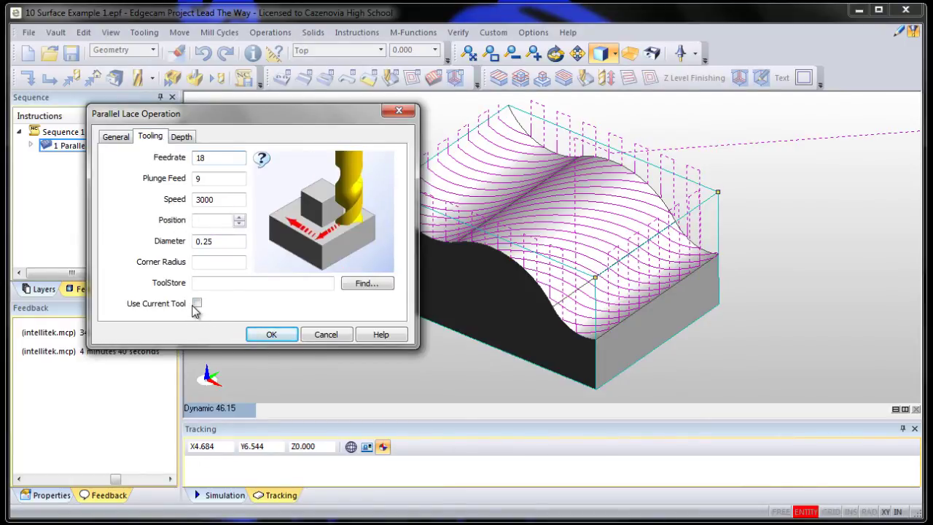
left_click(196, 305)
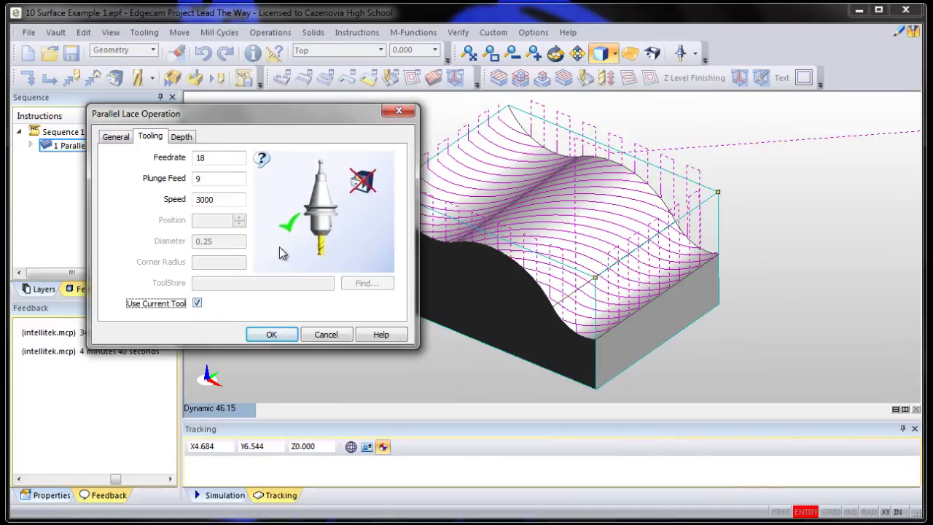
Step: Confirm the second Parallel Lace operation to generate the -45° toolpath crossing the first
left_click(272, 334)
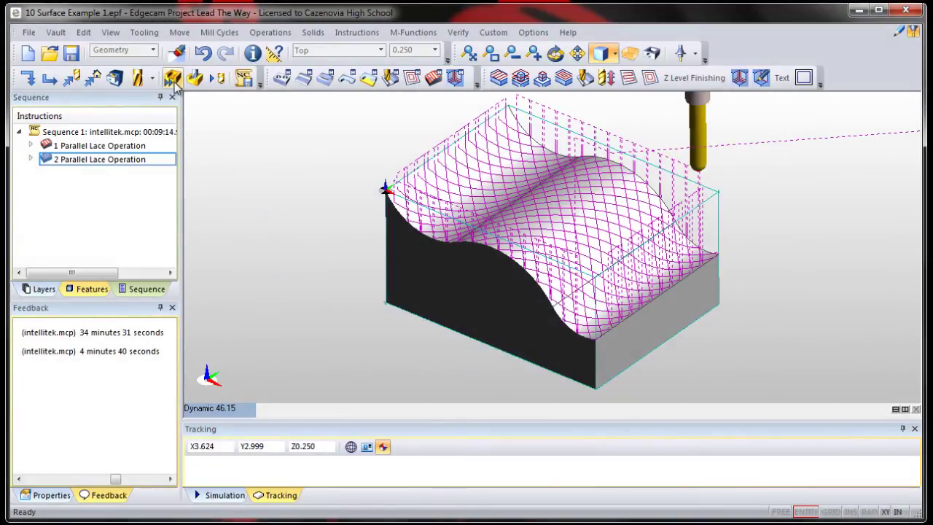
Step: Simulate both lace cuts from raw stock in turbo mode, then rotate to inspect the diamond-plate finish
left_click(174, 81)
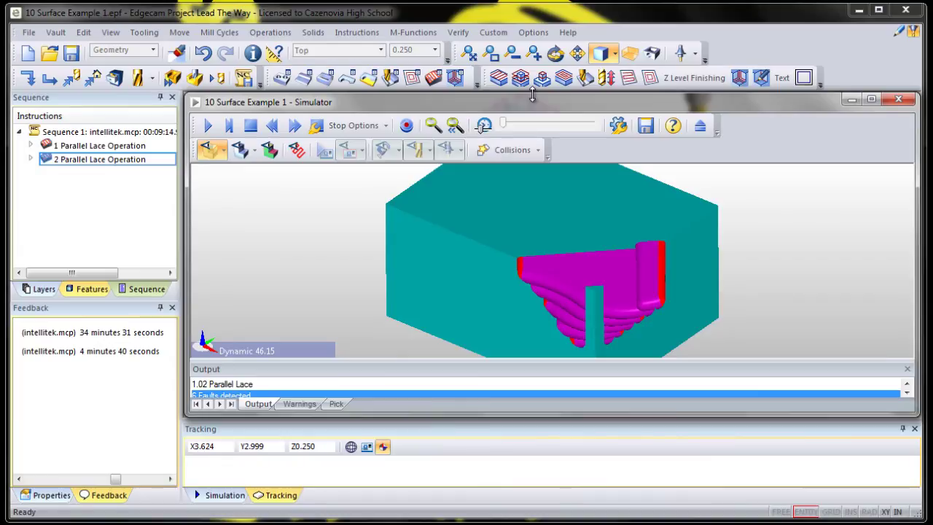
left_click_drag(532, 95, 532, 11)
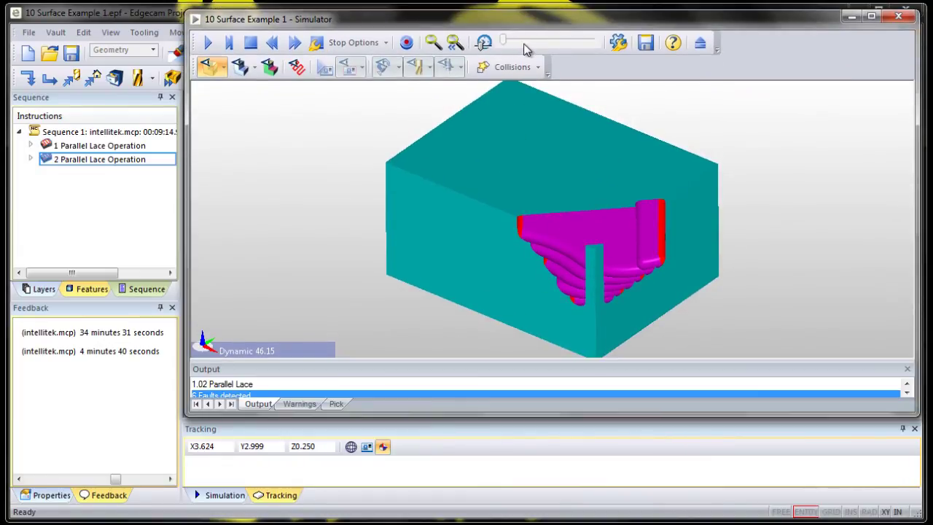
left_click(272, 43)
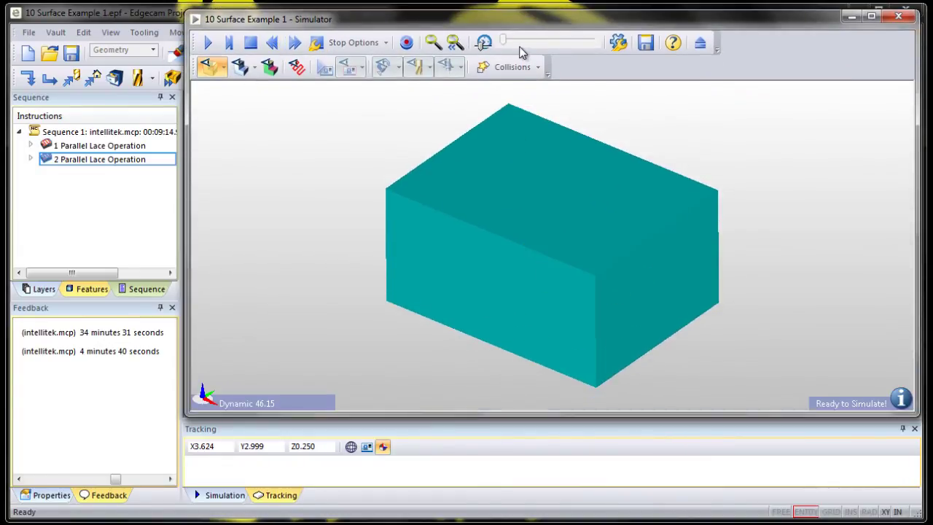
left_click(483, 44)
left_click(208, 43)
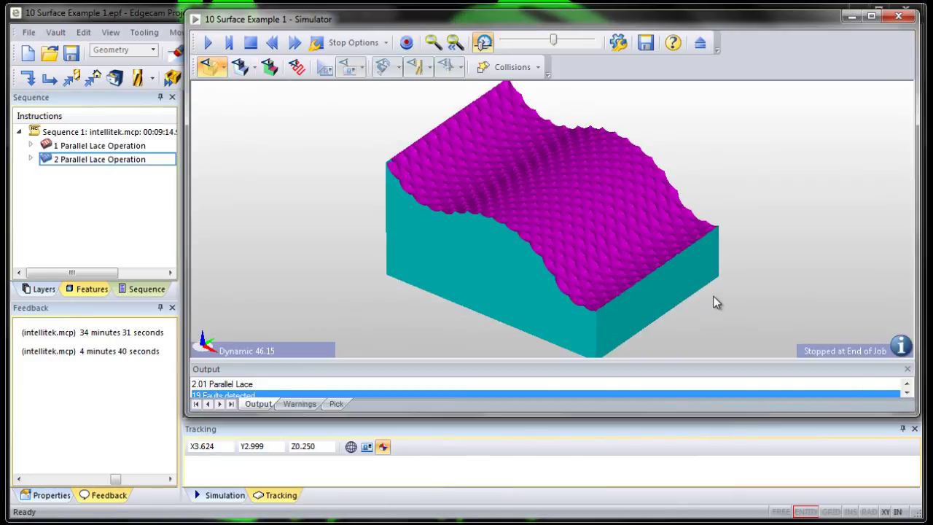
mouse_move(714, 303)
left_mouse_down()
mouse_move(631, 301)
mouse_move(661, 264)
mouse_move(721, 290)
left_mouse_up()
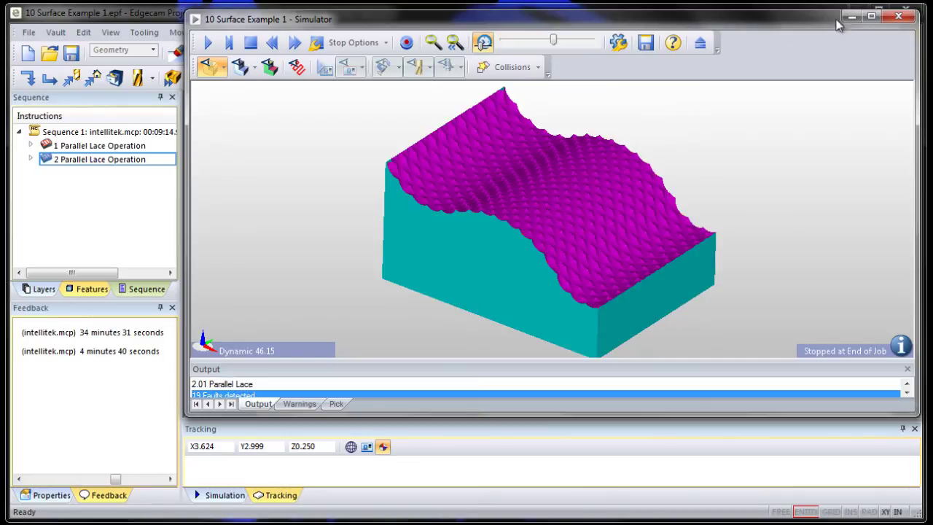
Step: Close the Simulator and run Verify > Cycle Time, giving 9 minutes 15 seconds for both operations
left_click(857, 18)
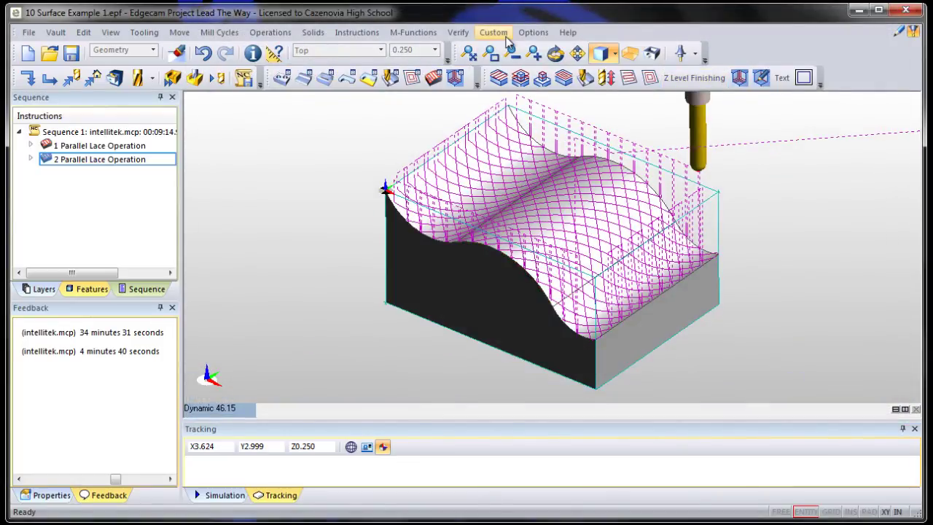
left_click(457, 32)
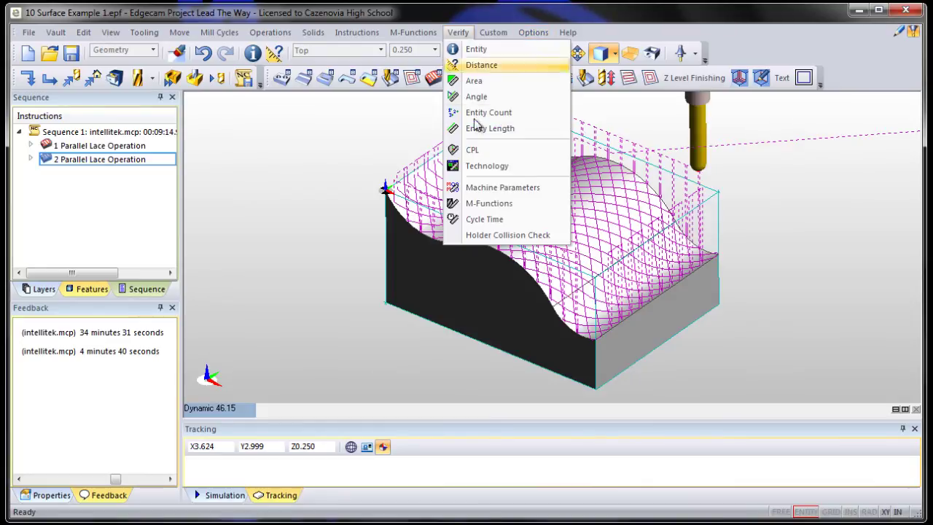
left_click(487, 221)
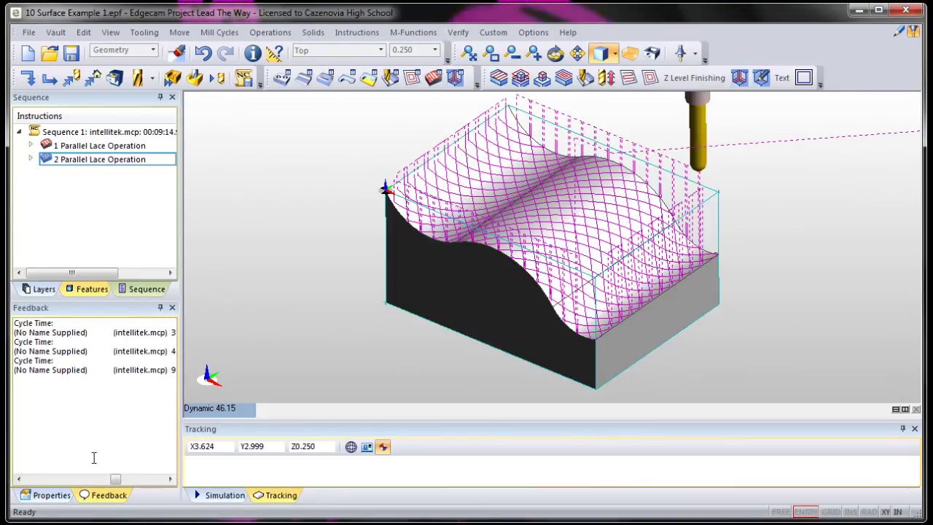
left_click_drag(119, 482, 123, 482)
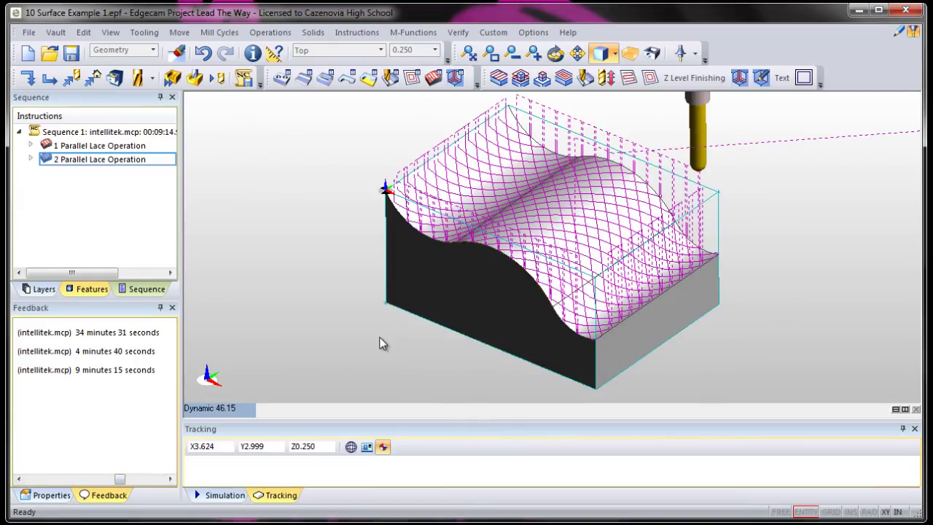